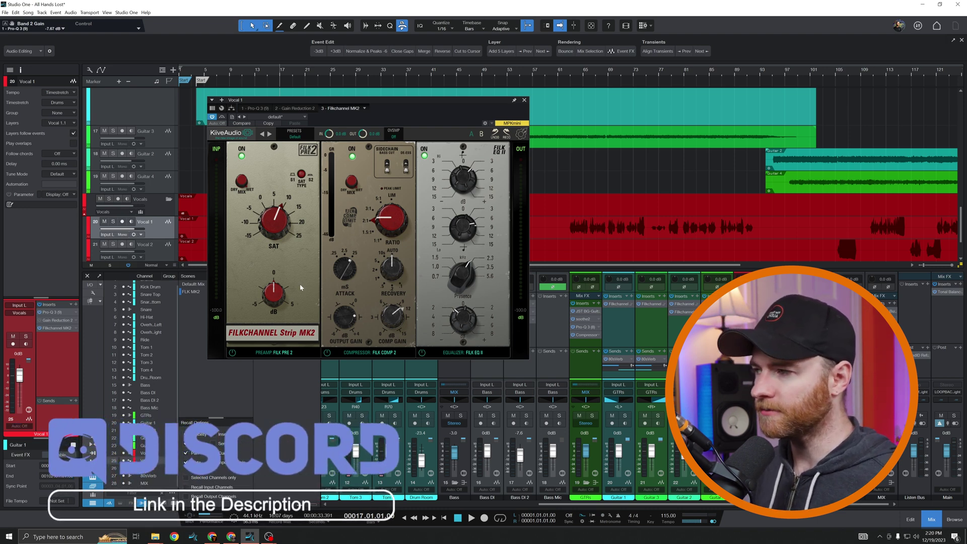
- Try the FILK PRE 1 preamp module on the Vocal 1 channel strip, and switch back to FILK PRE 2
left_click(291, 353)
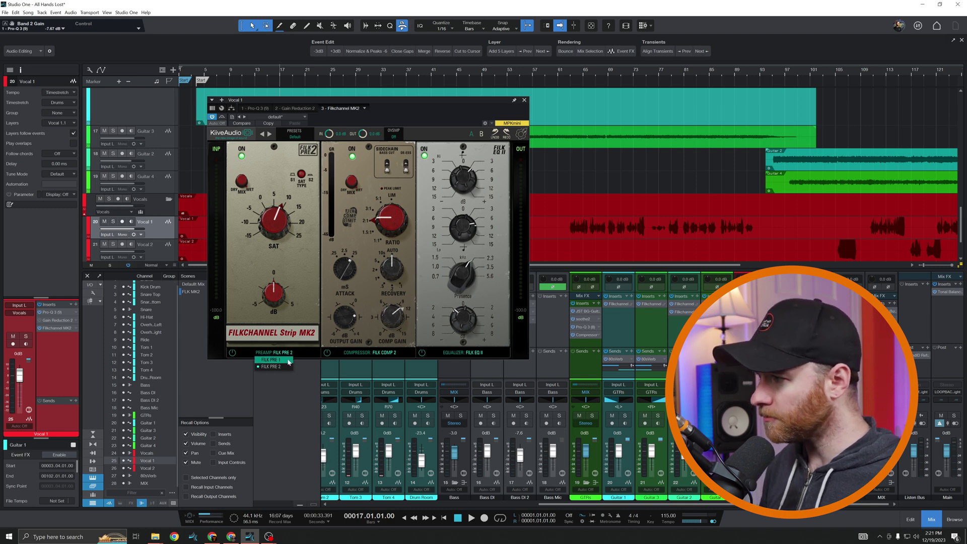
left_click(272, 359)
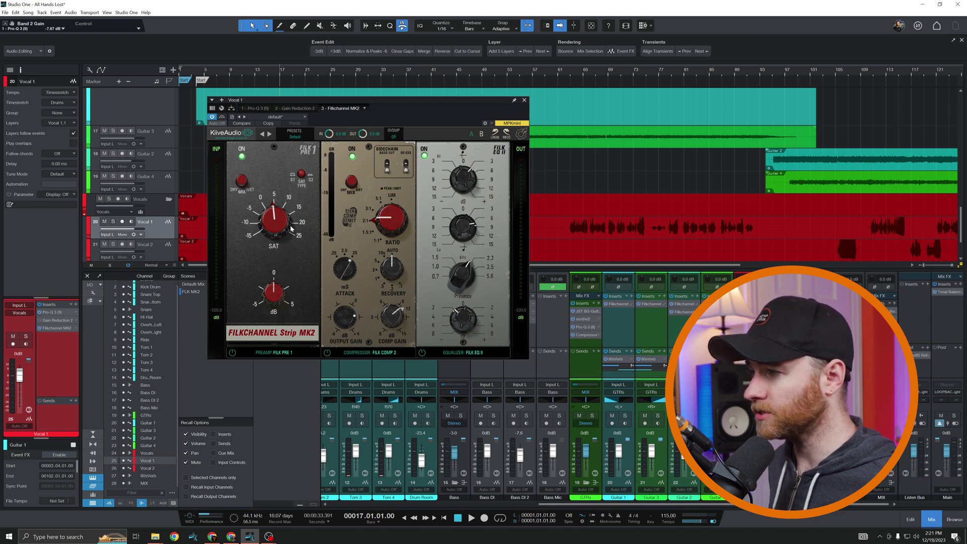
left_click(287, 353)
left_click(285, 367)
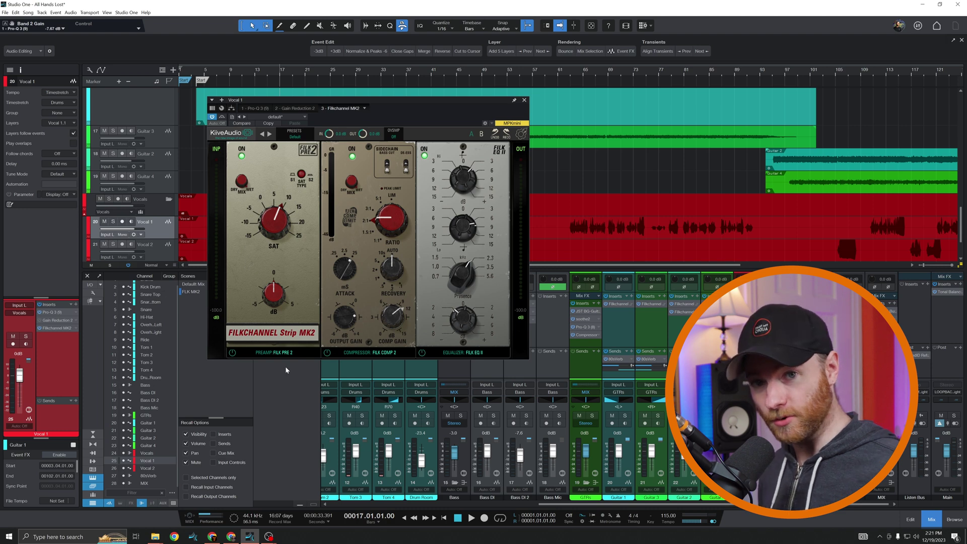
- Try the FILK COMP 1 compressor module in the strip, and switch back to FILK COMP 2
left_click(385, 353)
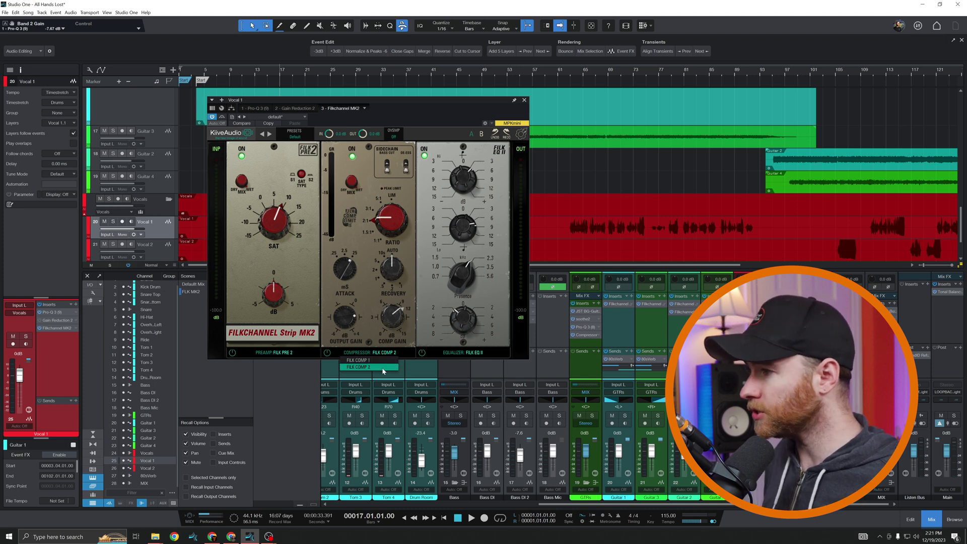
left_click(383, 361)
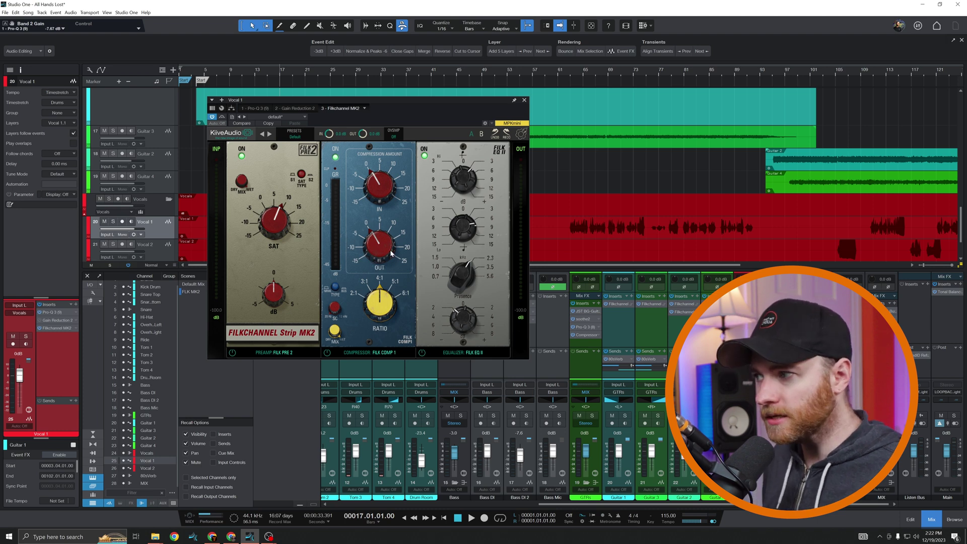
left_click(391, 352)
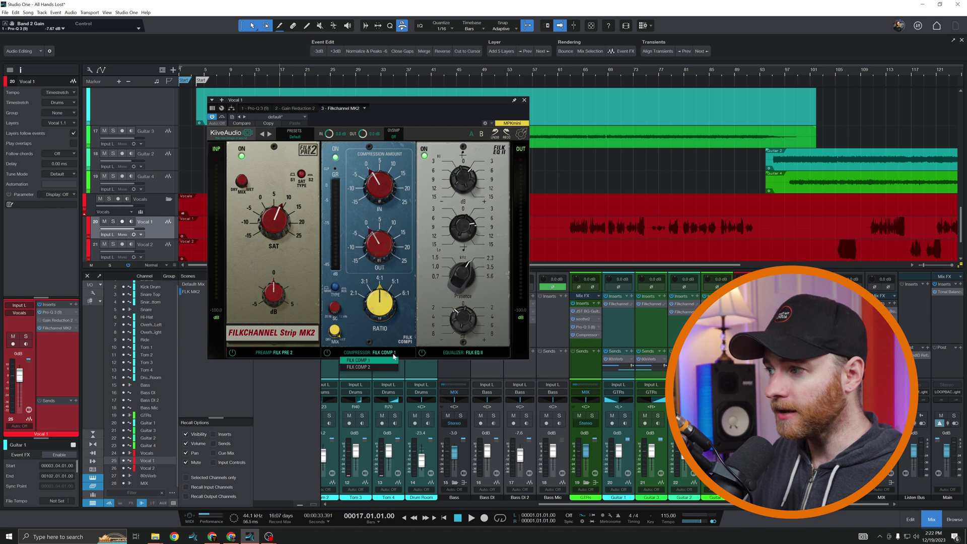
left_click(391, 360)
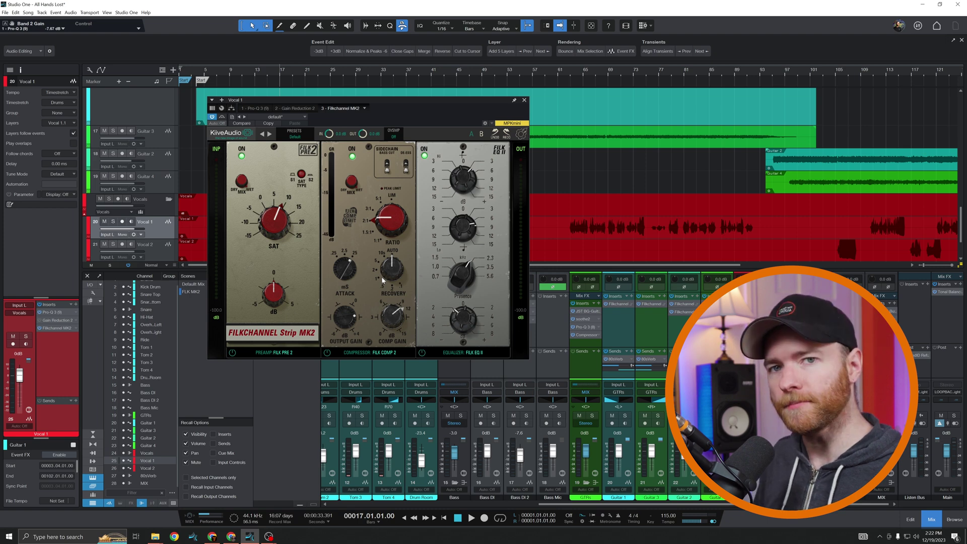
- Try the FILK EQ I and FILK EQ III equalizer modules, and return to FILK EQ II
left_click(478, 353)
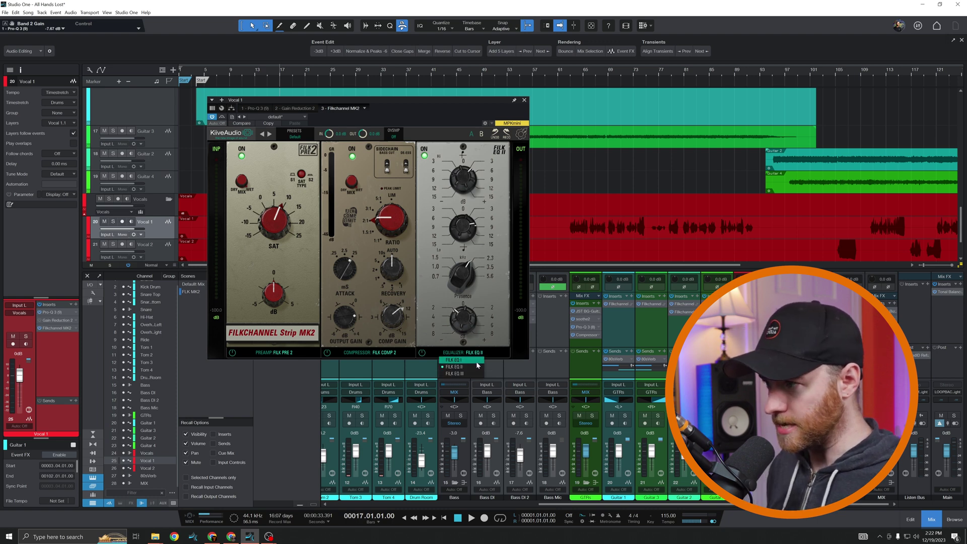
left_click(474, 360)
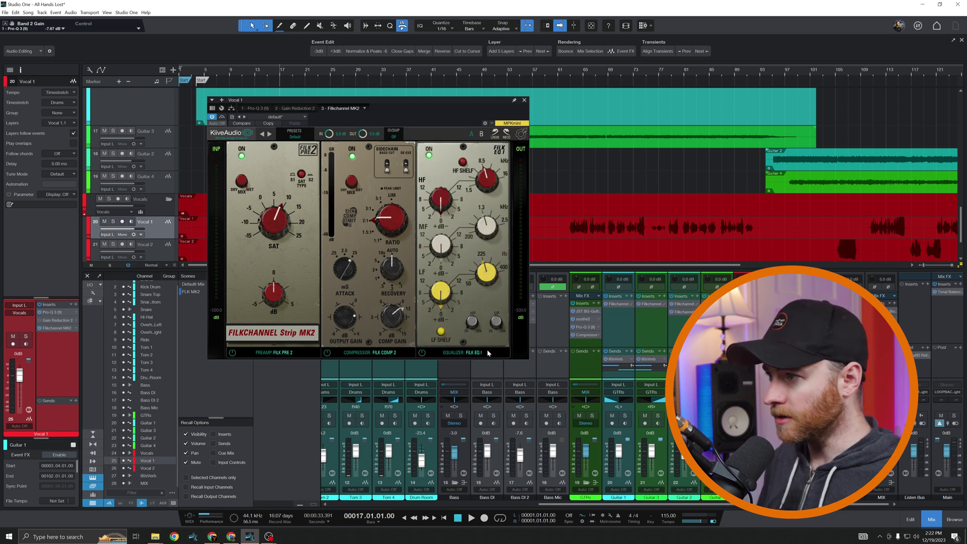
left_click(480, 354)
left_click(474, 373)
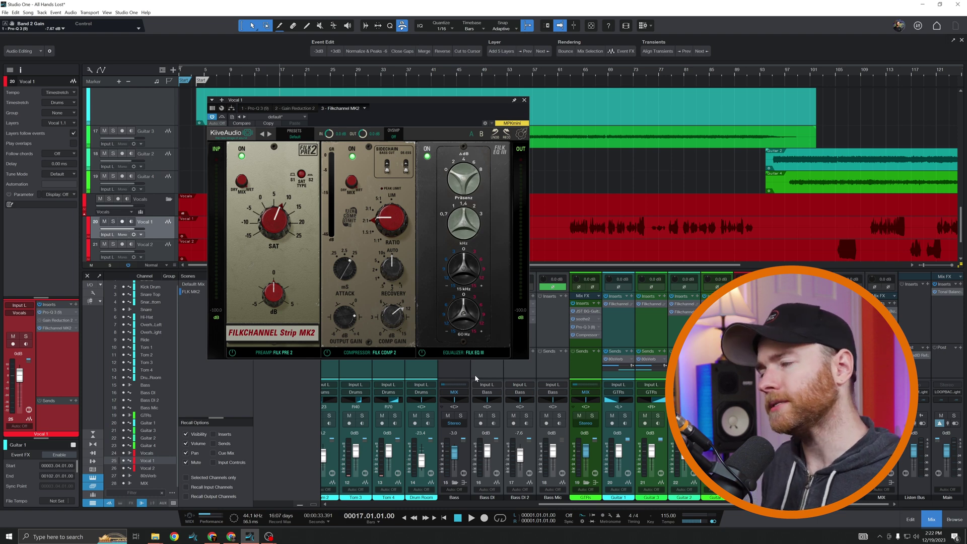
left_click(474, 352)
left_click(473, 367)
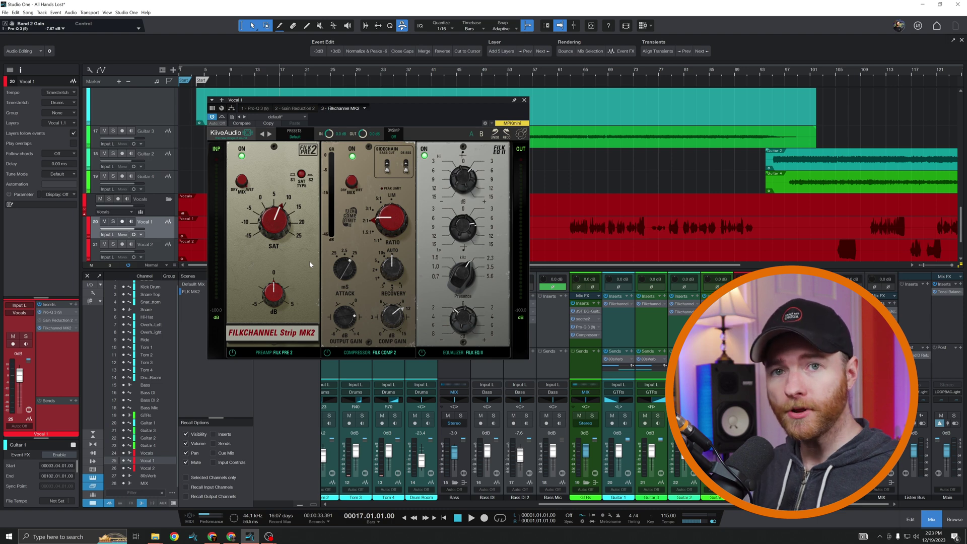
- Rearrange the strip's modules into the order compressor, equalizer, preamp, and close the plugin window
left_click_drag(309, 261, 381, 271)
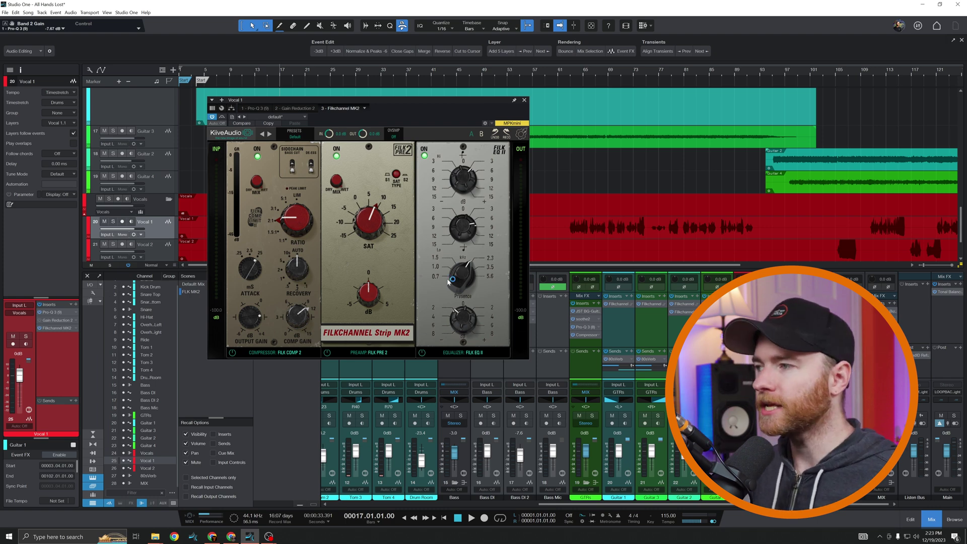
left_click_drag(436, 295, 249, 297)
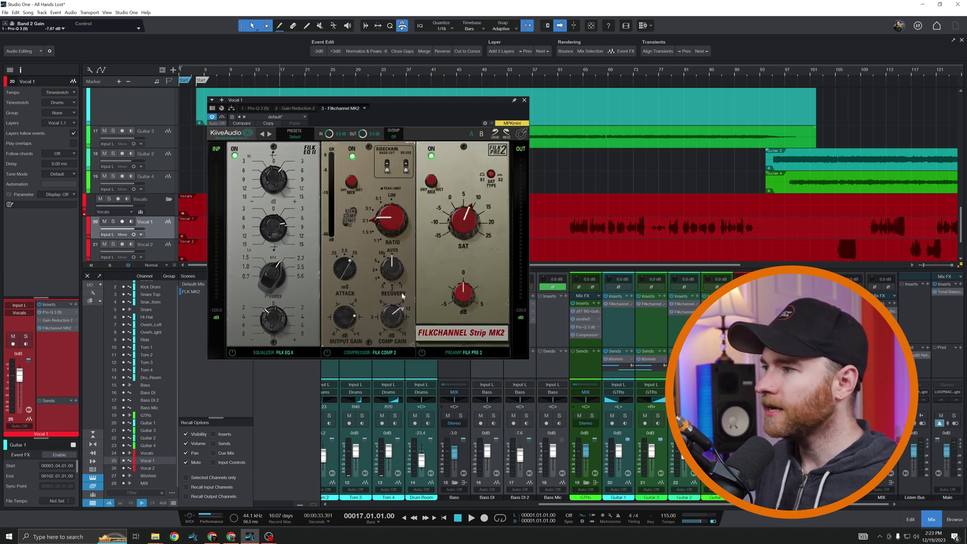
left_click_drag(421, 294, 331, 297)
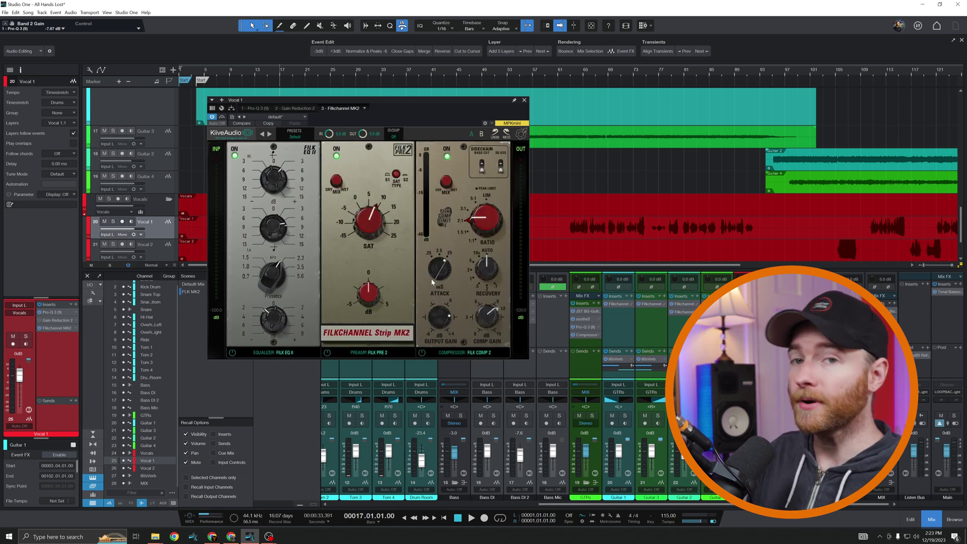
left_click_drag(442, 272, 271, 297)
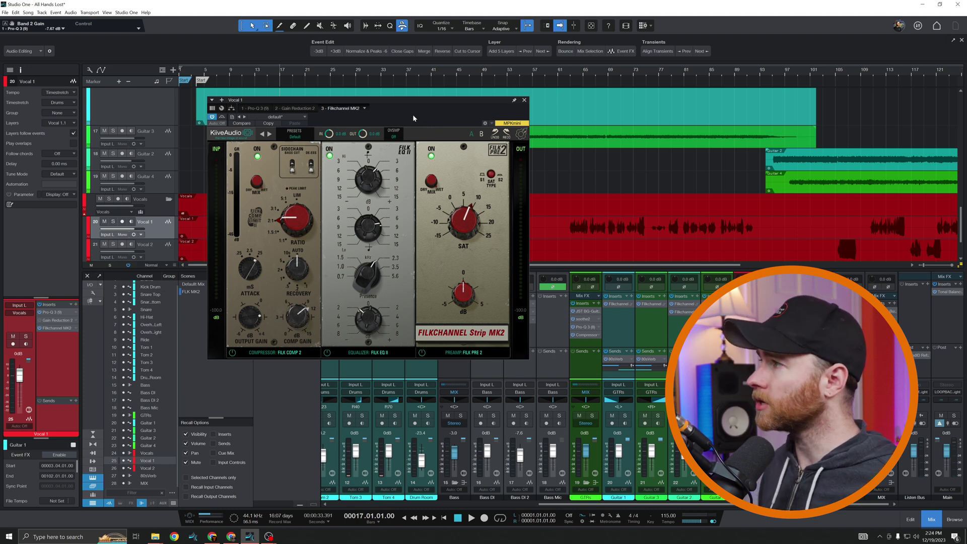
left_click(524, 101)
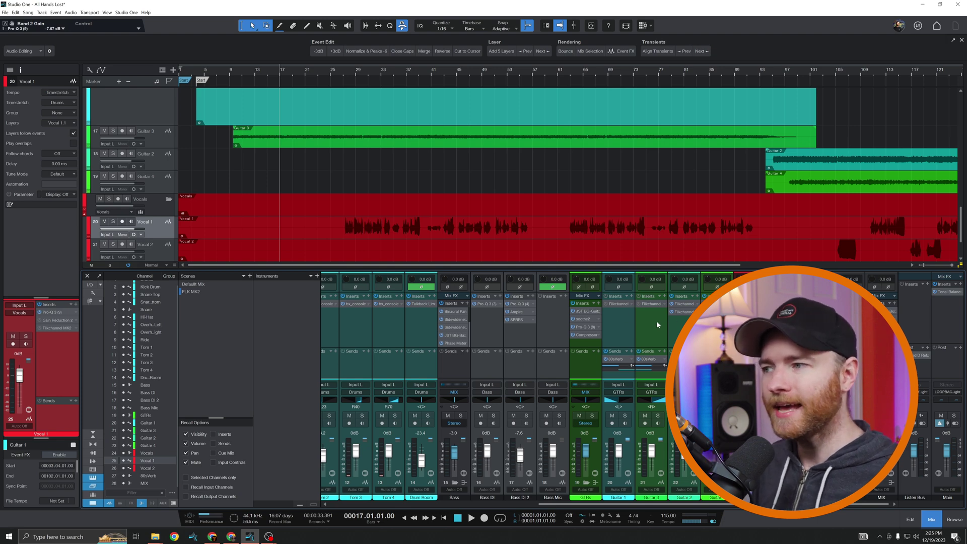
- Play the song with the Guitar 1 and Guitar 3 channels selected, comparing their Filkchannel plugins bypassed and active
left_click(615, 330)
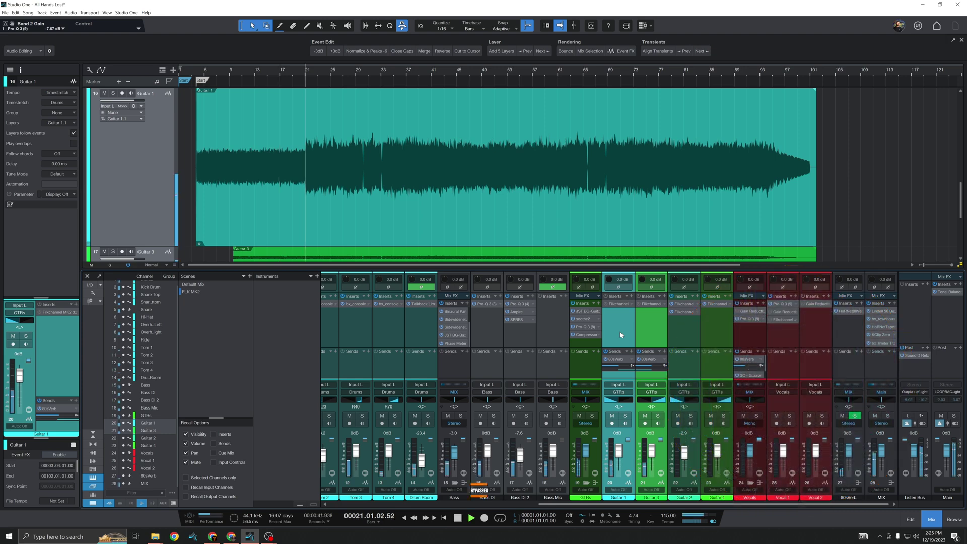
left_click_drag(618, 304, 639, 303)
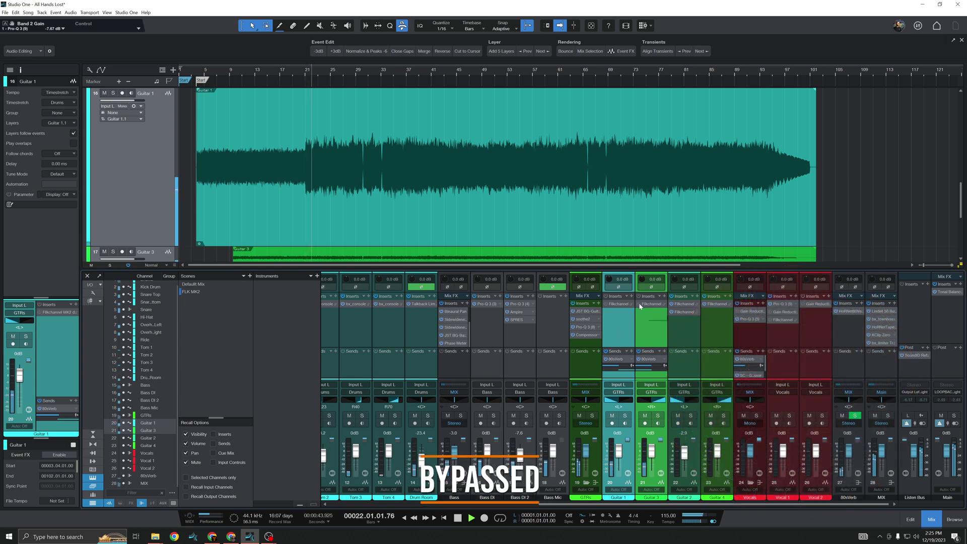
left_click(639, 305)
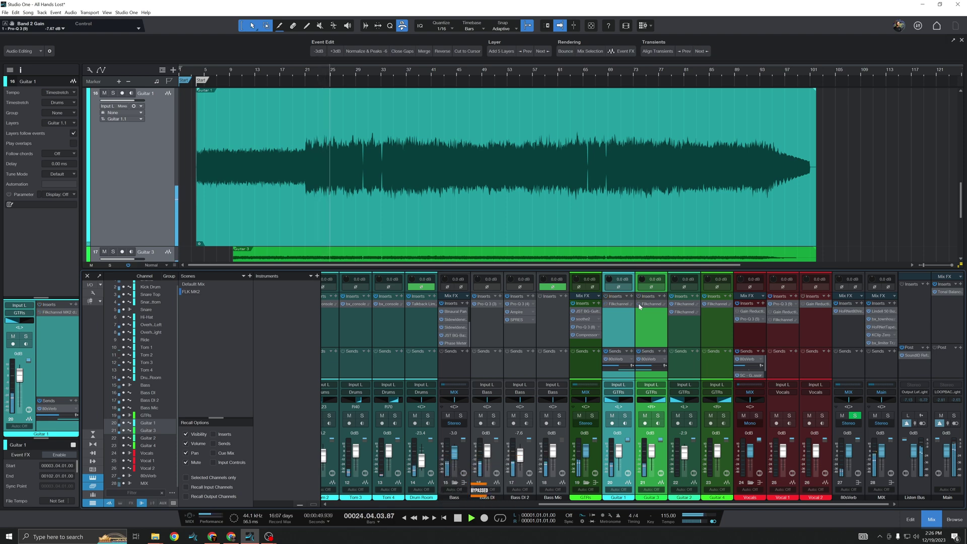
left_click(639, 305)
- Solo Guitar 1 and Guitar 3 and compare them with their Filkchannel MK2 plugins bypassed and active
key("s")
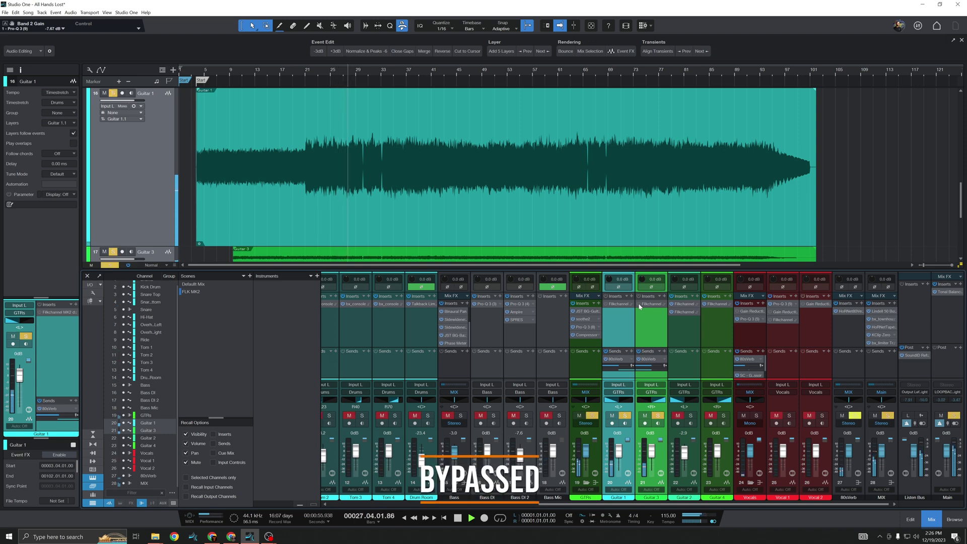
left_click(639, 305)
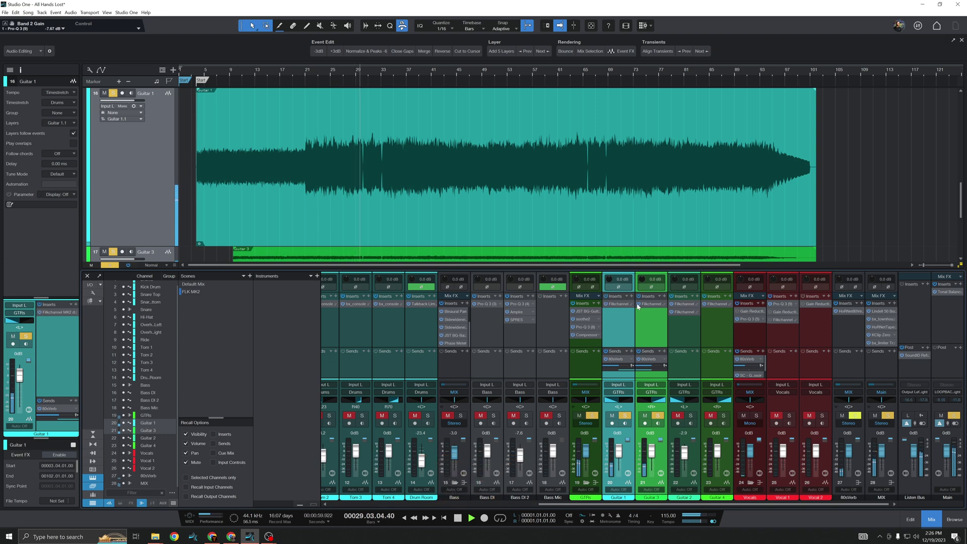
left_click(639, 305)
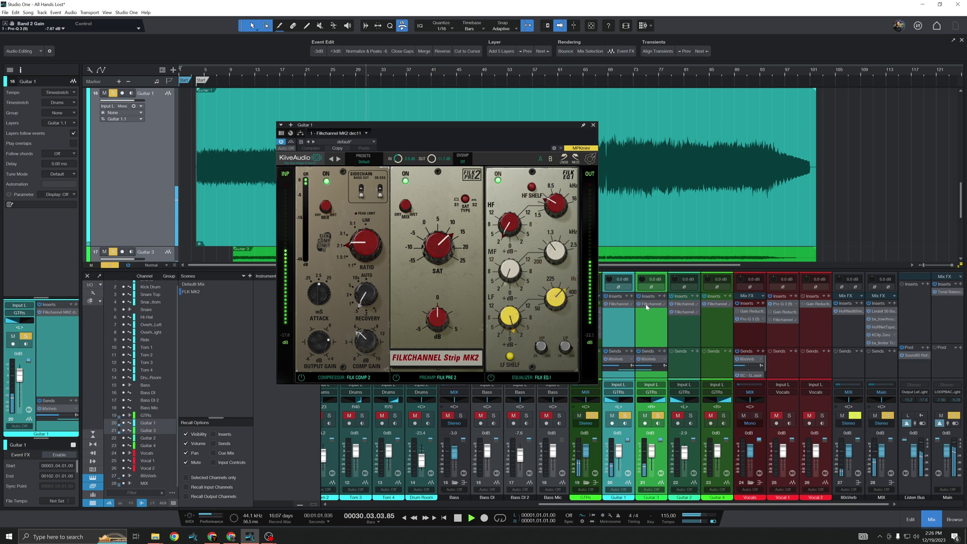
left_click(639, 304)
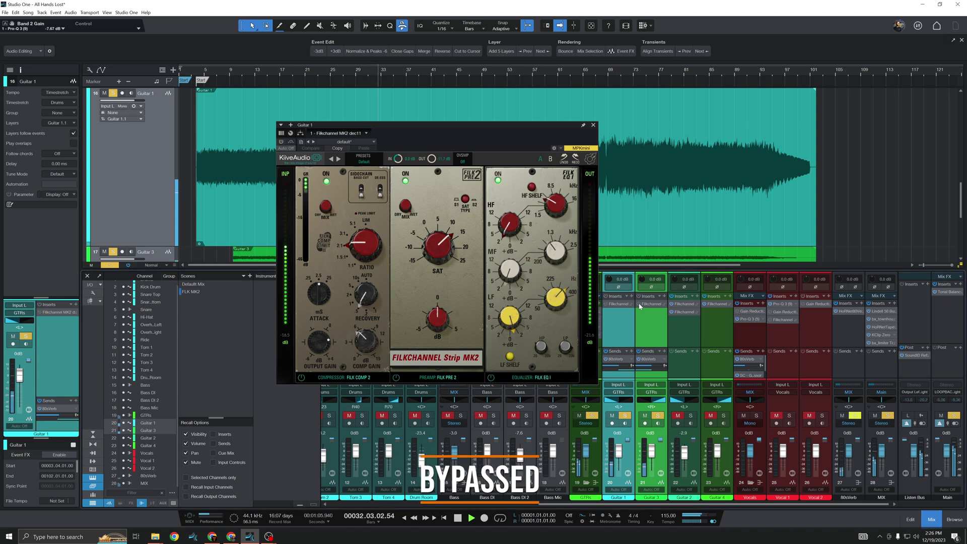
left_click(639, 305)
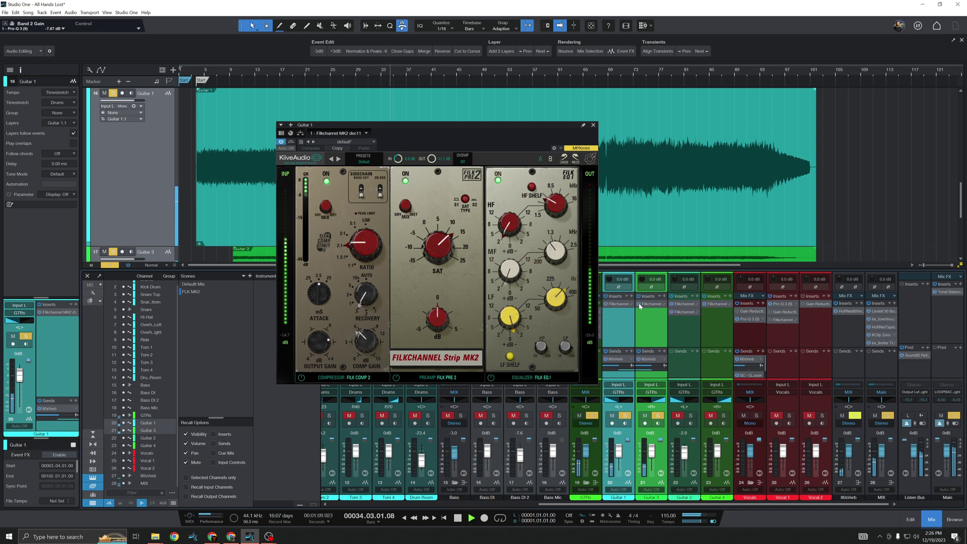
- Unsolo the guitars with the vocals muted, and compare their Filkchannel plugins bypassed and active in the mix
left_click(778, 416)
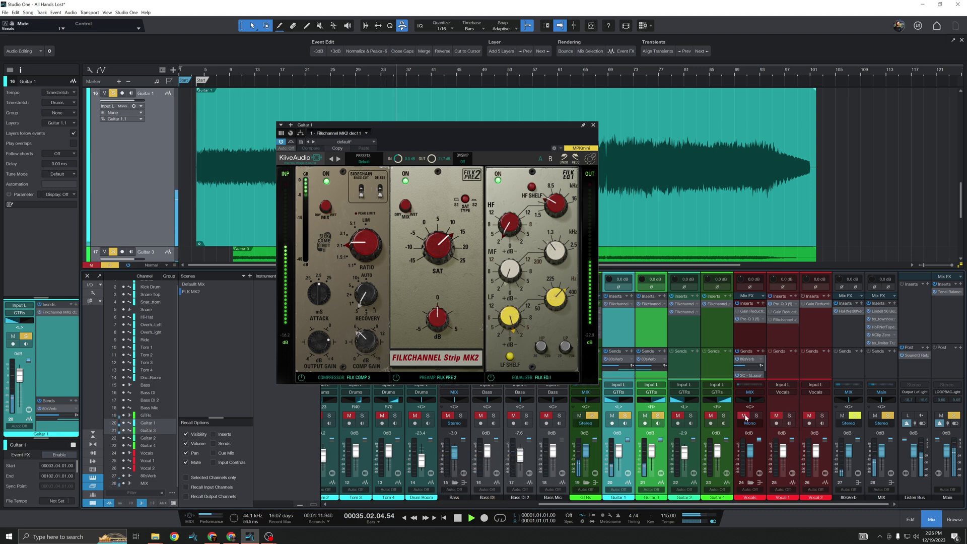
left_click(743, 416)
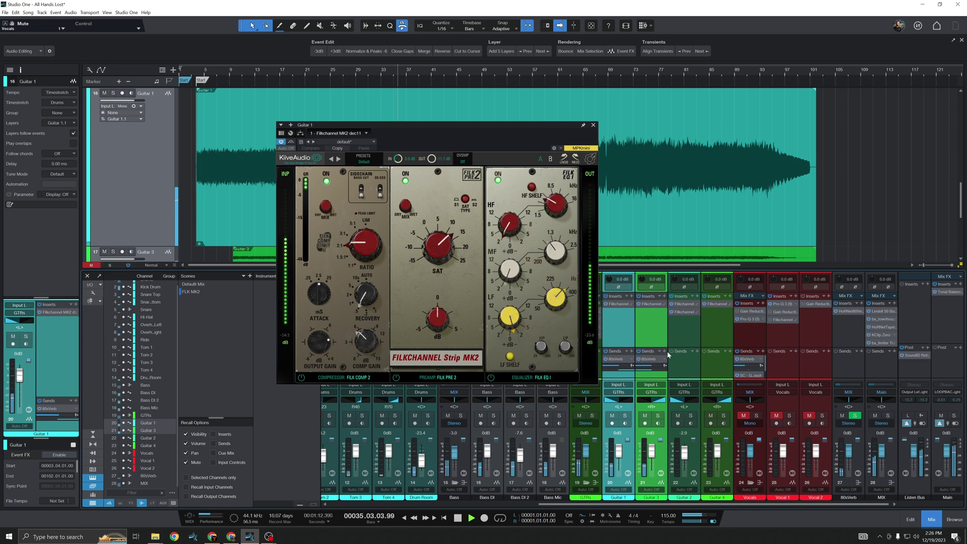
left_click(639, 304)
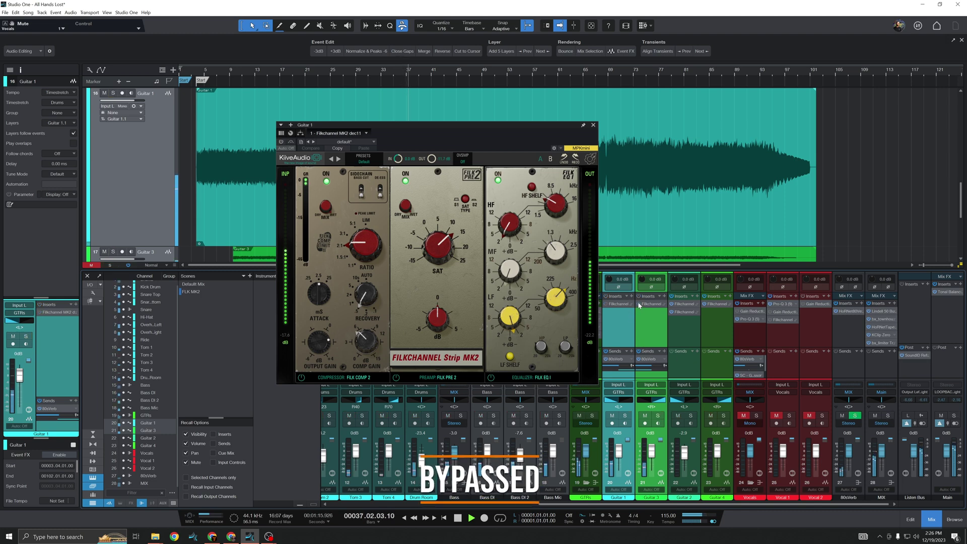
left_click(639, 305)
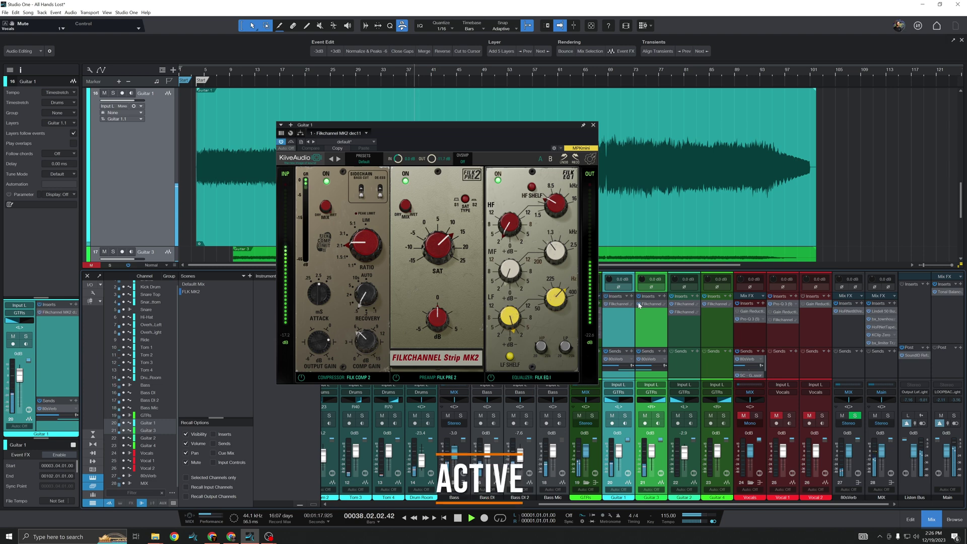
key("space")
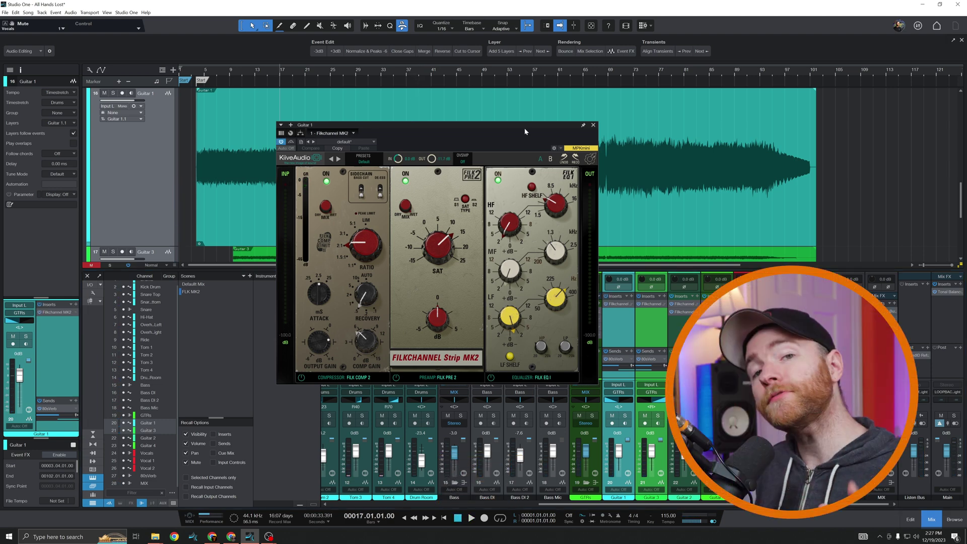
- Open Guitar 3's Filkchannel MK2 and arrange its window side by side with the Guitar 1 plugin window
left_click_drag(581, 128, 378, 125)
left_click(651, 304)
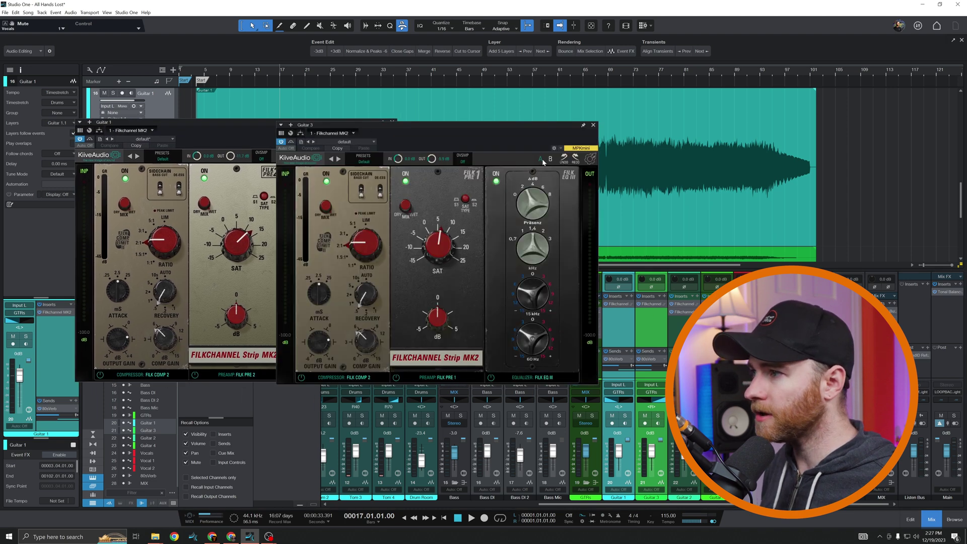
left_click_drag(506, 125, 634, 126)
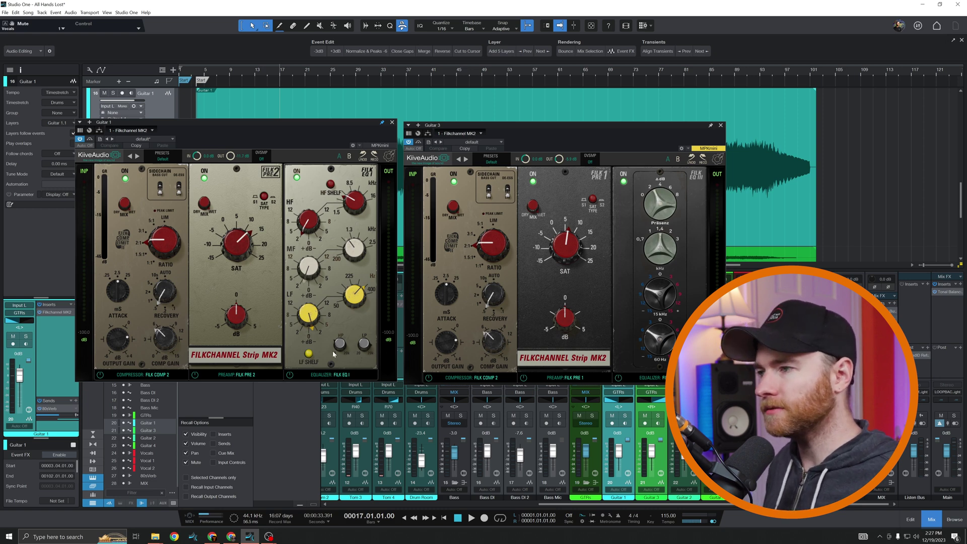
- Isolate Guitar 1 and listen to it with its Filkchannel MK2 bypassed and active
left_click(625, 415)
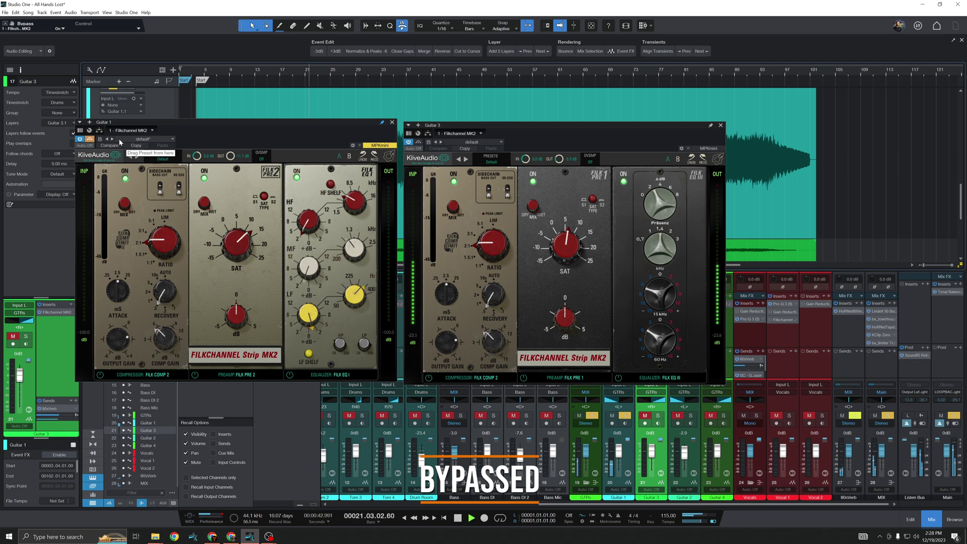
left_click(90, 140)
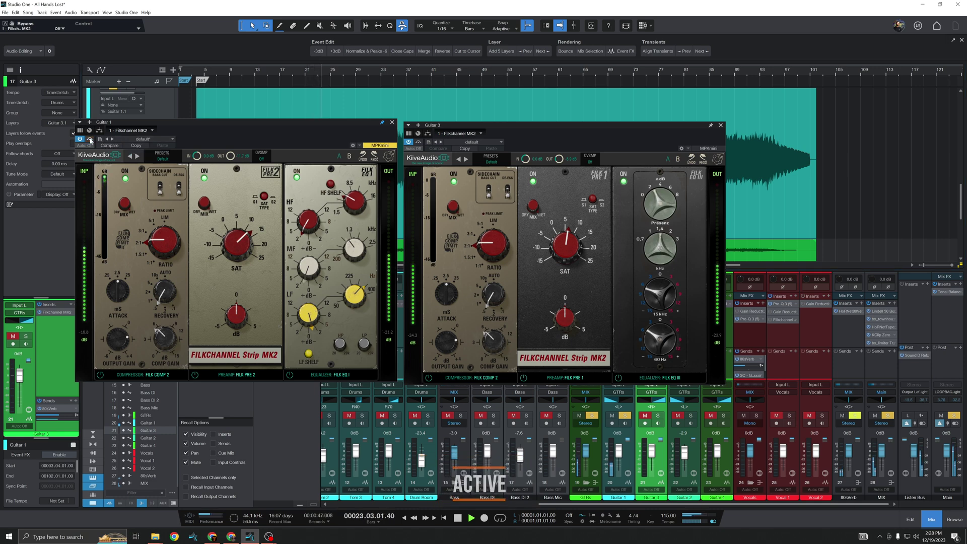
key("space")
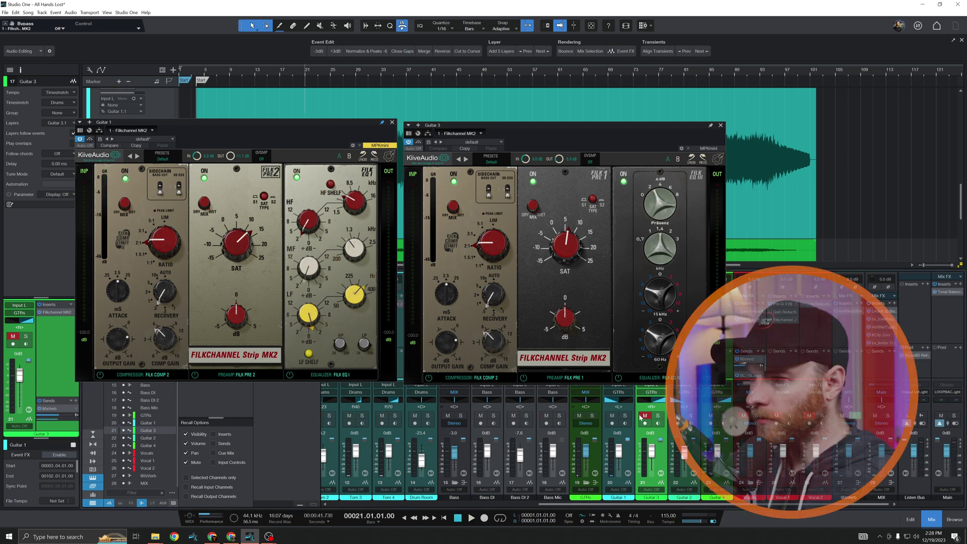
- Unmute and solo the Guitar 3 channel
left_click(644, 416)
left_click(657, 416)
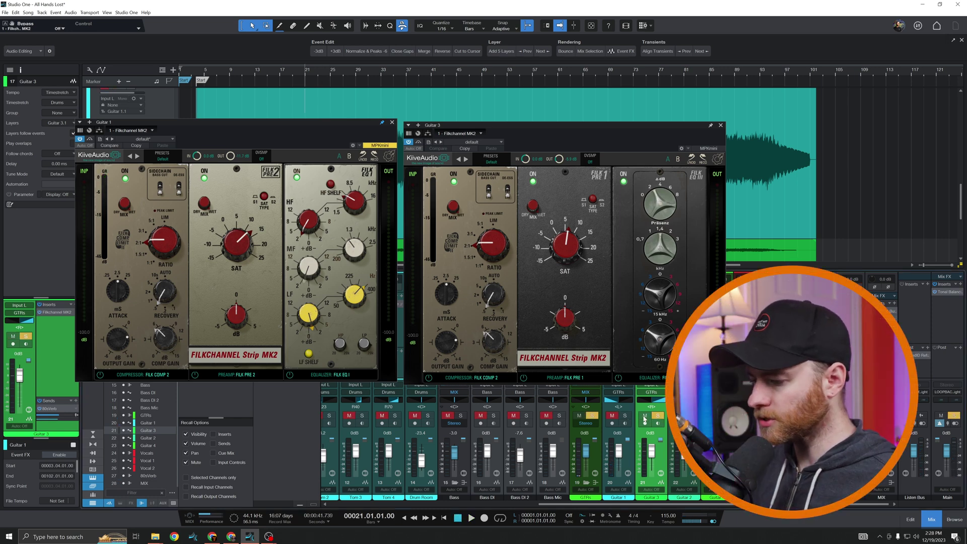
- Listen to soloed Guitar 3 with its Filkchannel MK2 bypassed and active
key("space")
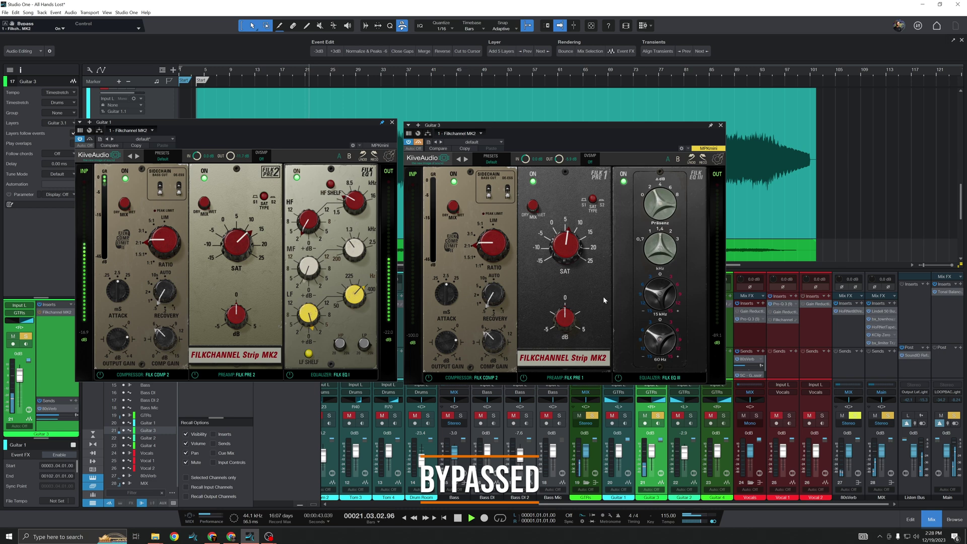
left_click(419, 142)
left_click(419, 143)
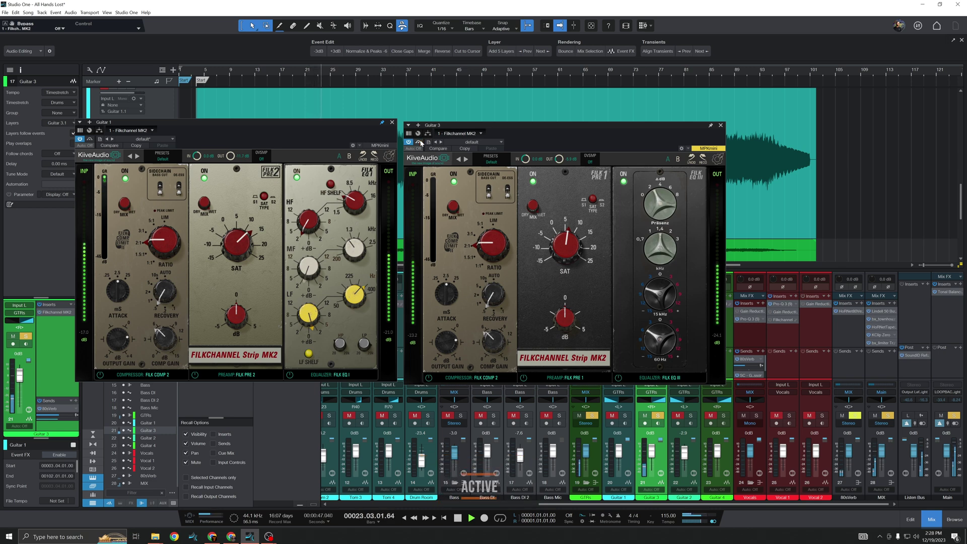
key("space")
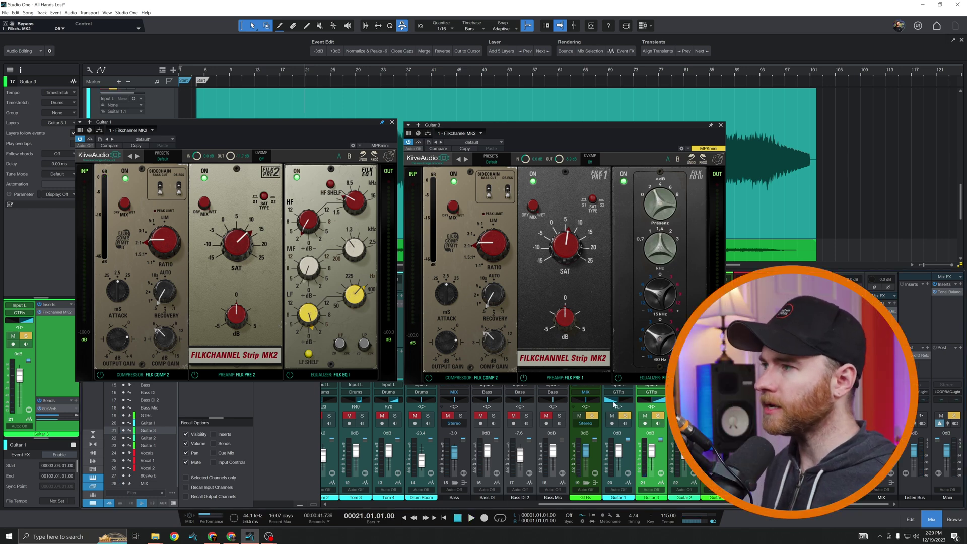
- Solo Guitar 1 together with Guitar 3 and stack their two Filkchannel windows one above the other, clear of the guitar mixer channels
left_click(630, 407)
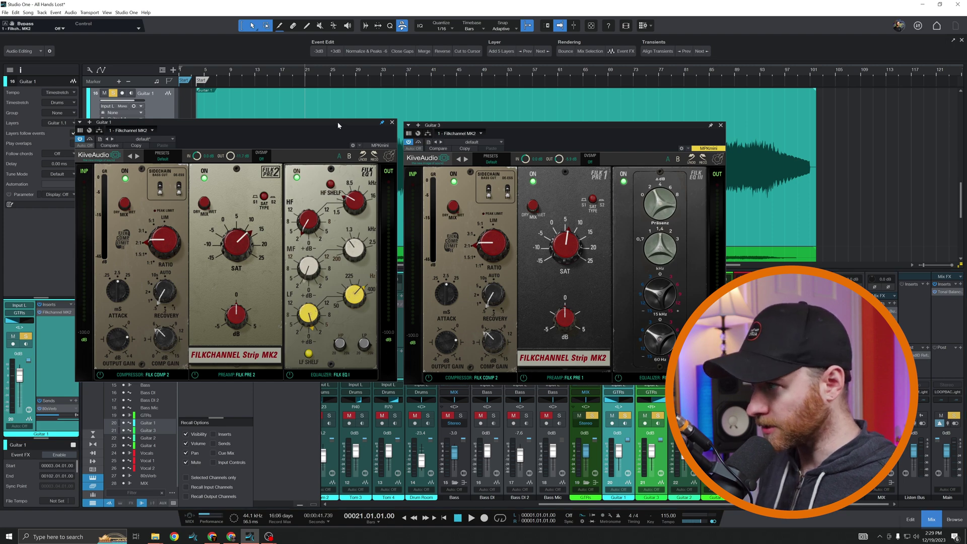
left_click_drag(338, 149, 305, 46)
left_click_drag(553, 125, 220, 269)
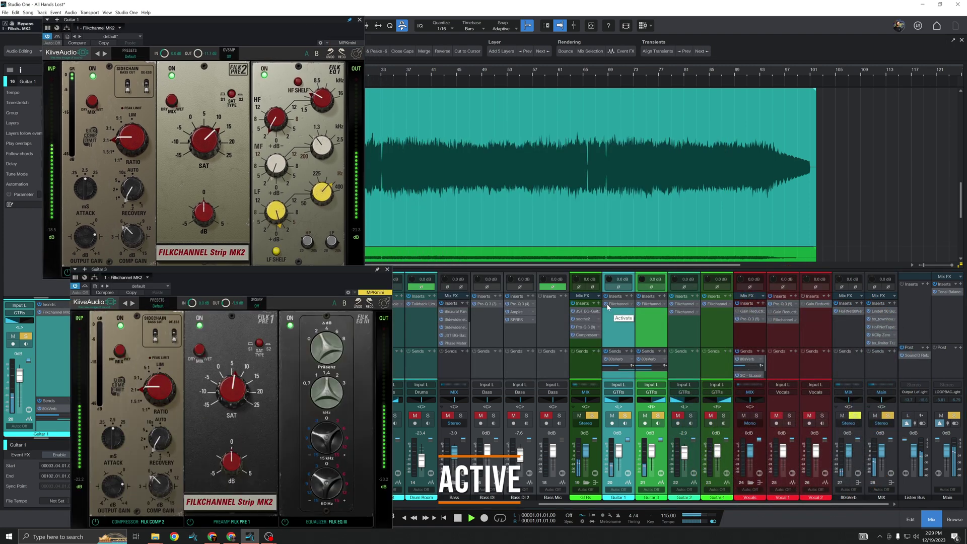
- Compare the soloed Guitar 1 and Guitar 3 with both Filkchannel inserts bypassed and active
left_click(606, 305)
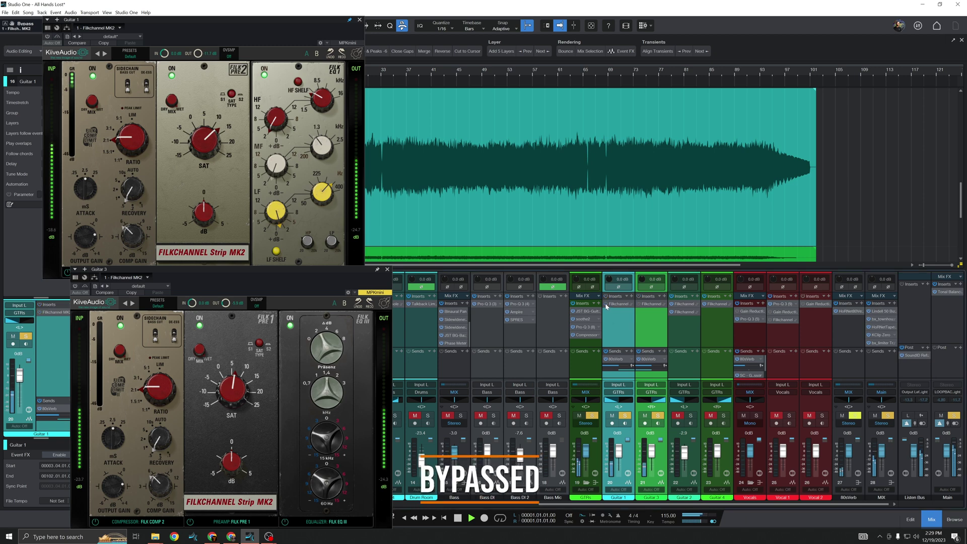
left_click(607, 305)
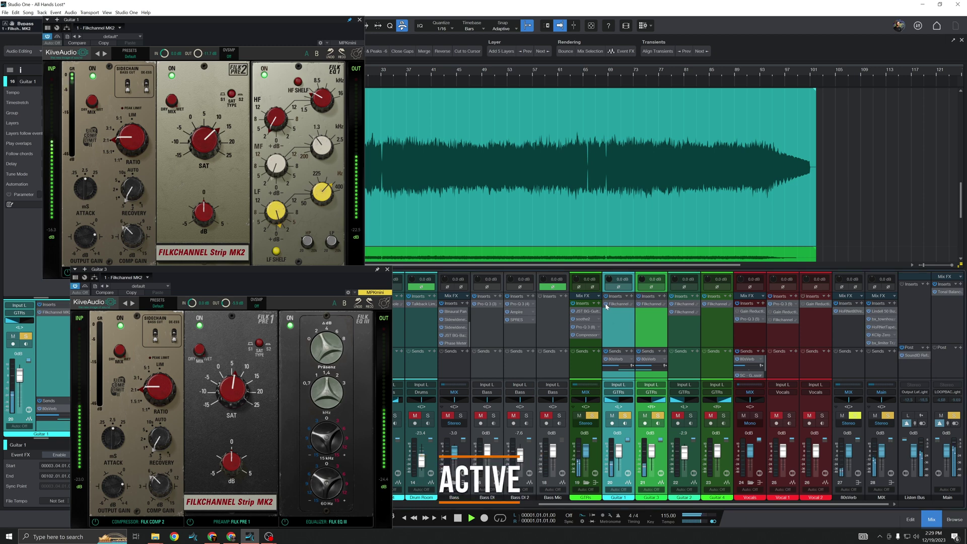
- Unsolo the guitars, unmute Guitar 3, and compare both guitar Filkchannels bypassed and active in the mix
left_click(592, 416)
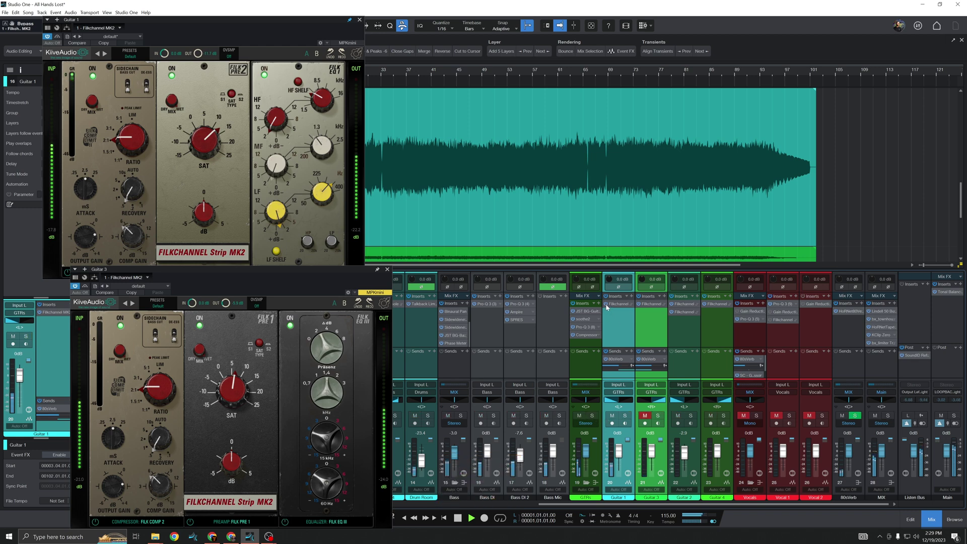
left_click(645, 416)
left_click(639, 305)
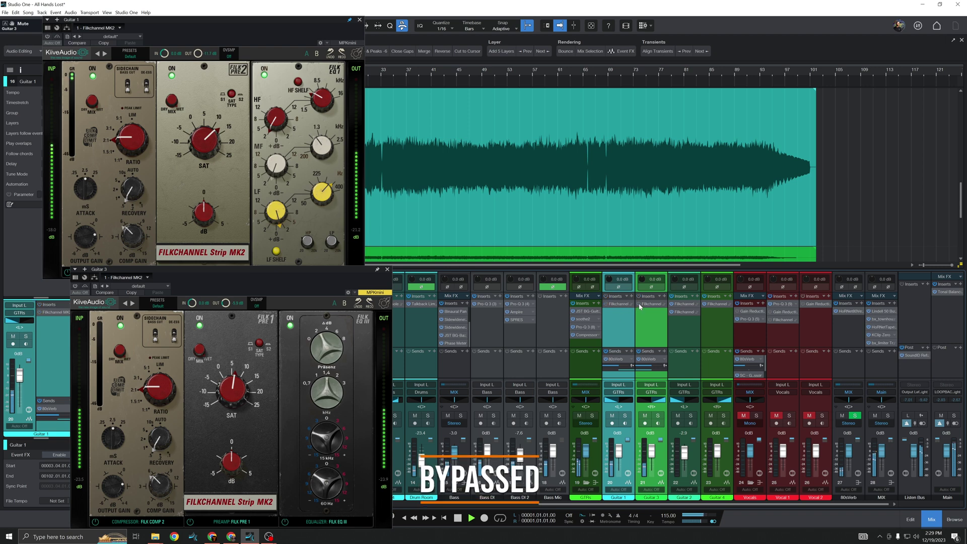
left_click(638, 304)
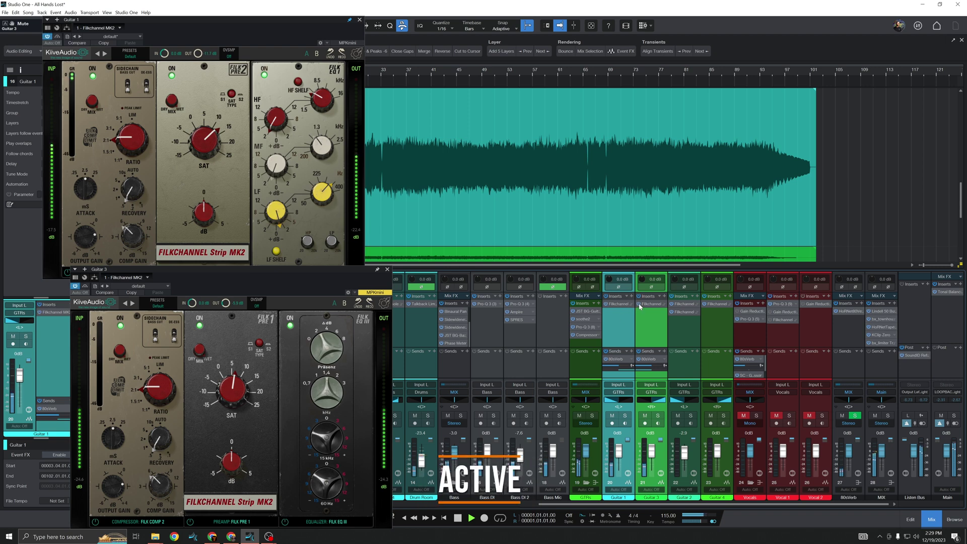
key("space")
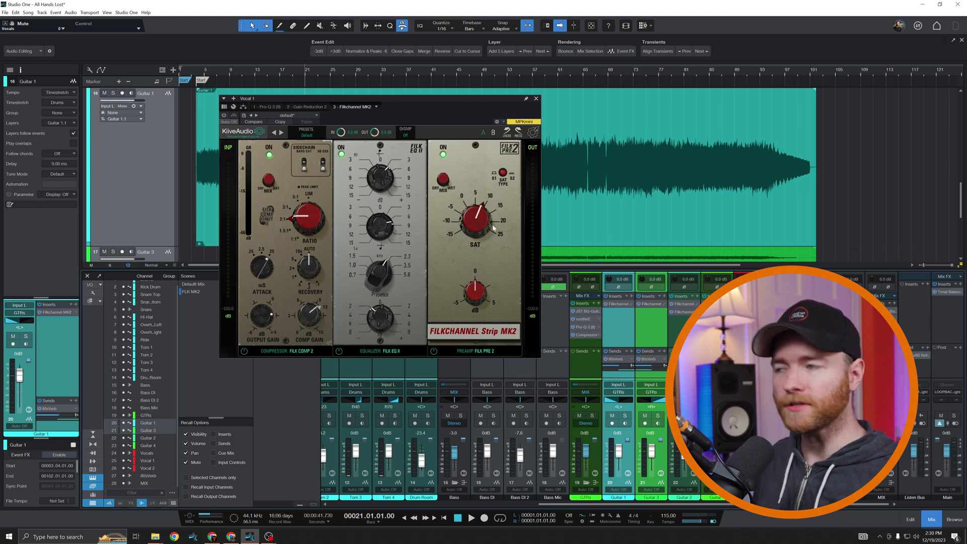
- Switch the compressor, EQ and preamp modules of Vocal 1's Filkchannel off and back on
left_click(443, 154)
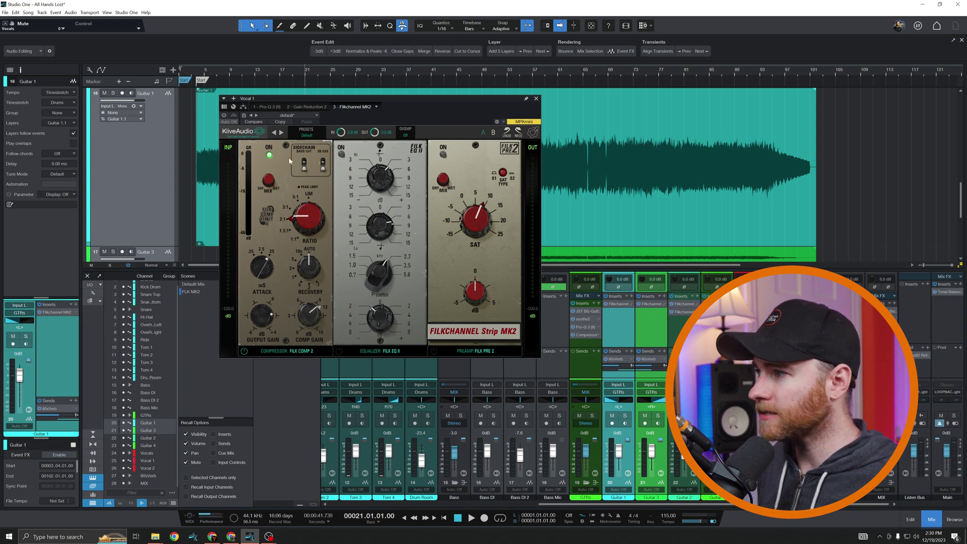
left_click(269, 156)
left_click(342, 154)
left_click(270, 155)
left_click(443, 153)
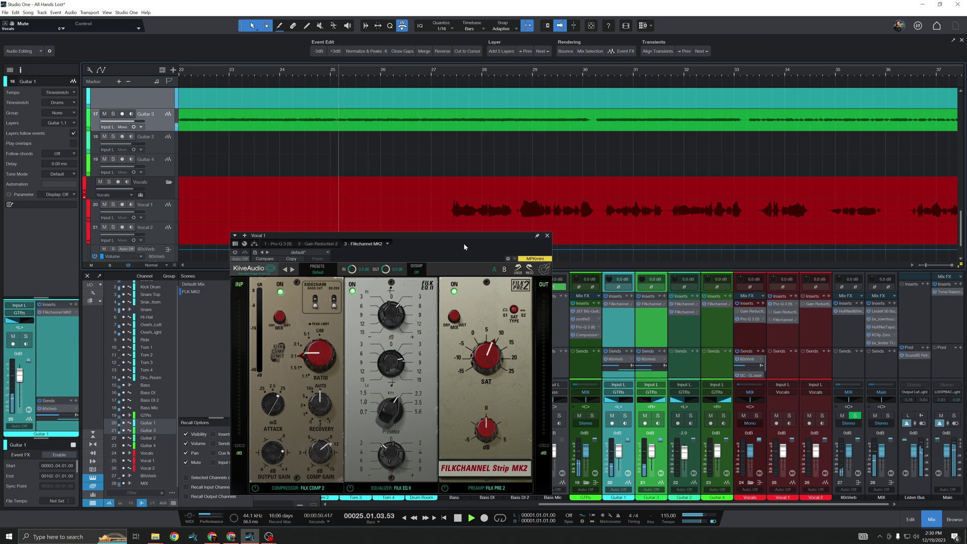
- Move Vocal 1's Filkchannel window clear of the vocal channels and compare the vocal with the plugin bypassed and active in the mix
left_click_drag(460, 234, 420, 80)
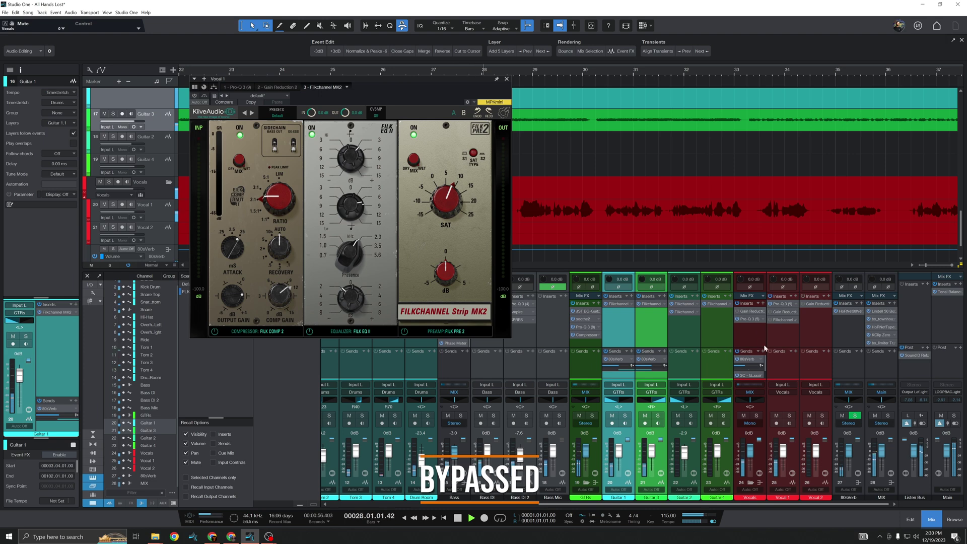
left_click(770, 319)
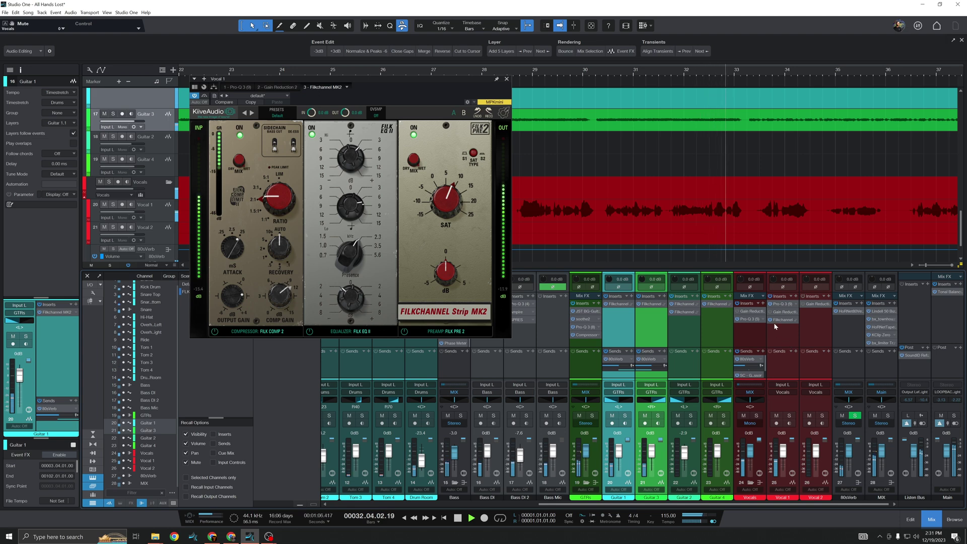
key("space")
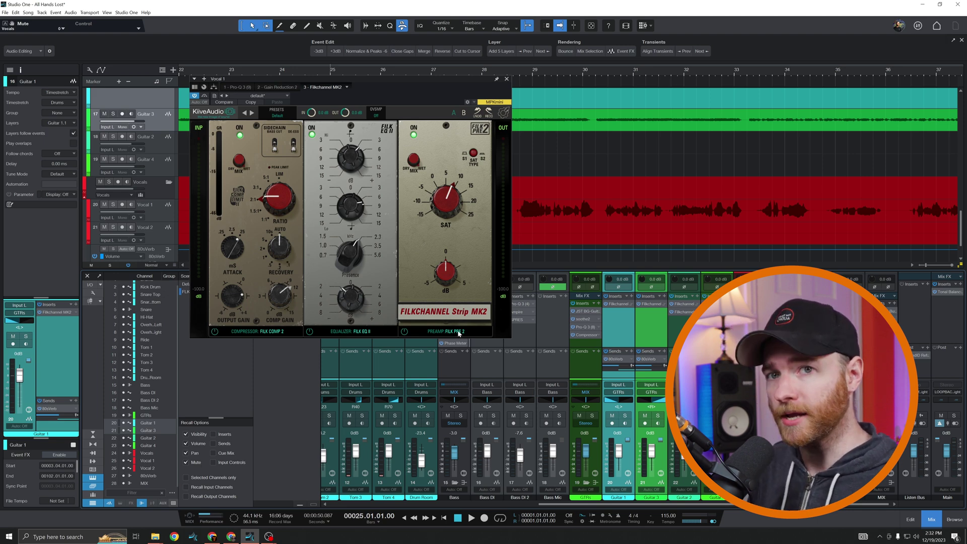
- Audition Vocal 1 in the mix while toggling FILK PRE 2's saturation type and swapping the preamp module to FILK PRE 1
key("space")
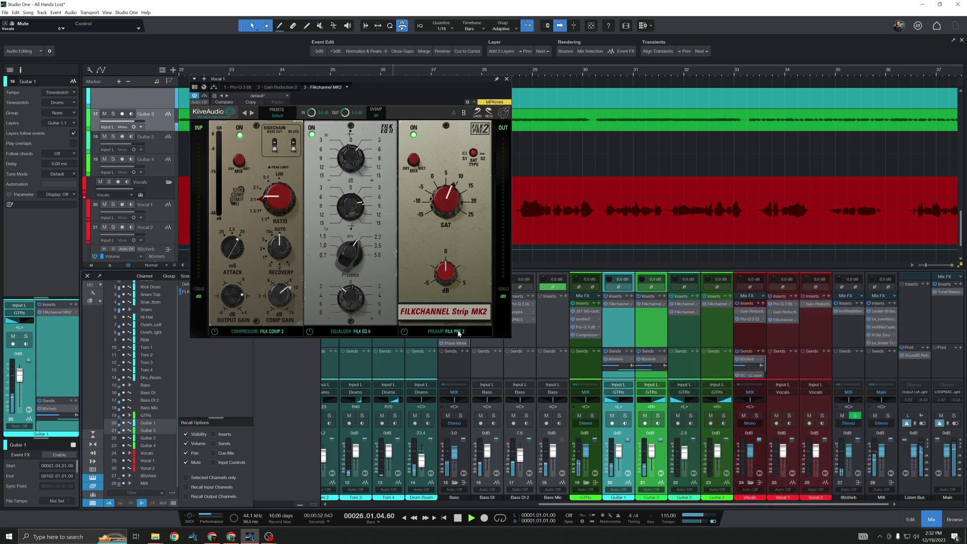
left_click(473, 153)
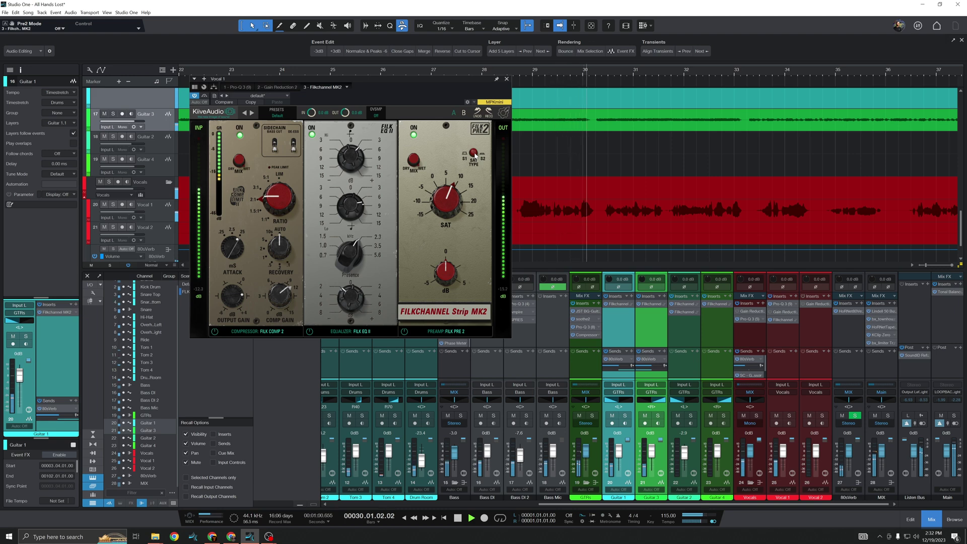
left_click(454, 331)
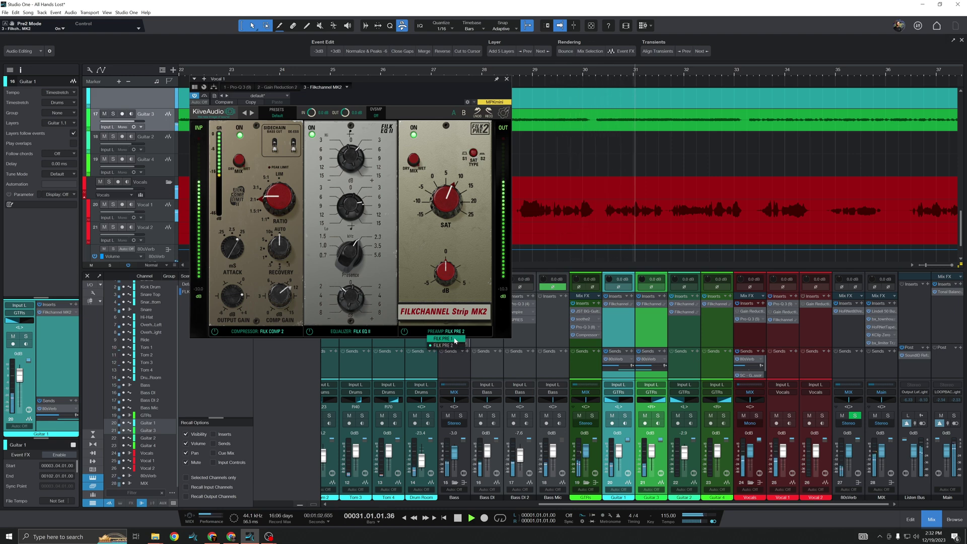
left_click(454, 339)
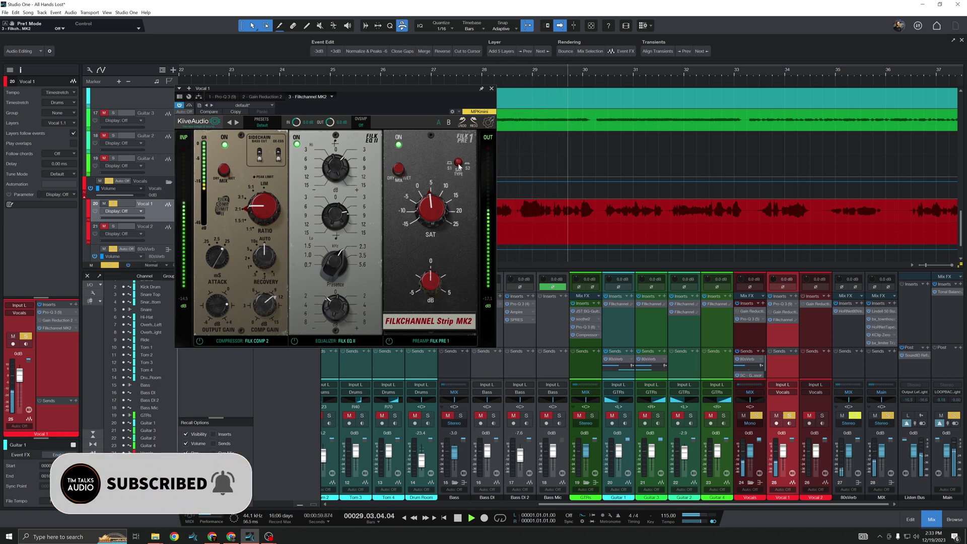
- Compare the S1 and S2 saturation types of FILK PRE 1 and FILK PRE 2 on the soloed Vocal 1
left_click(458, 163)
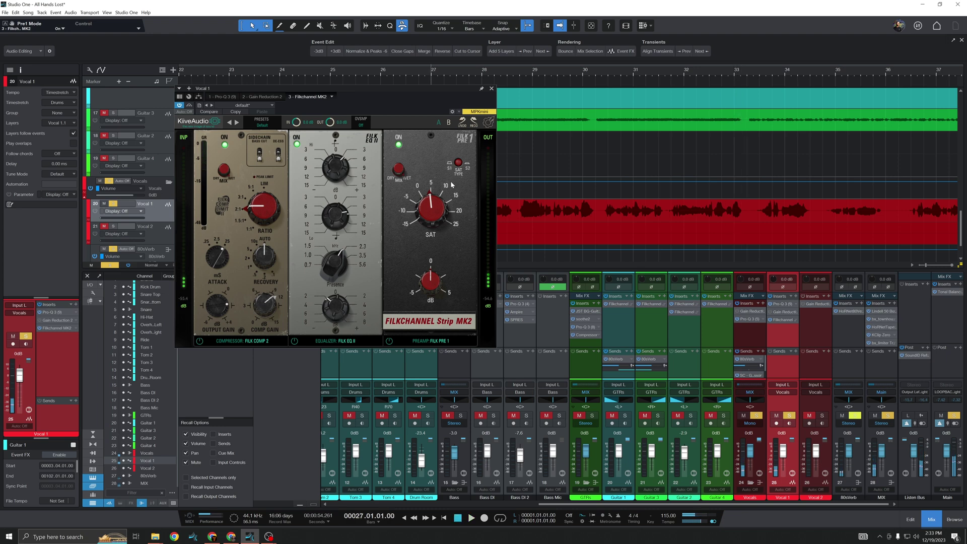
left_click(457, 164)
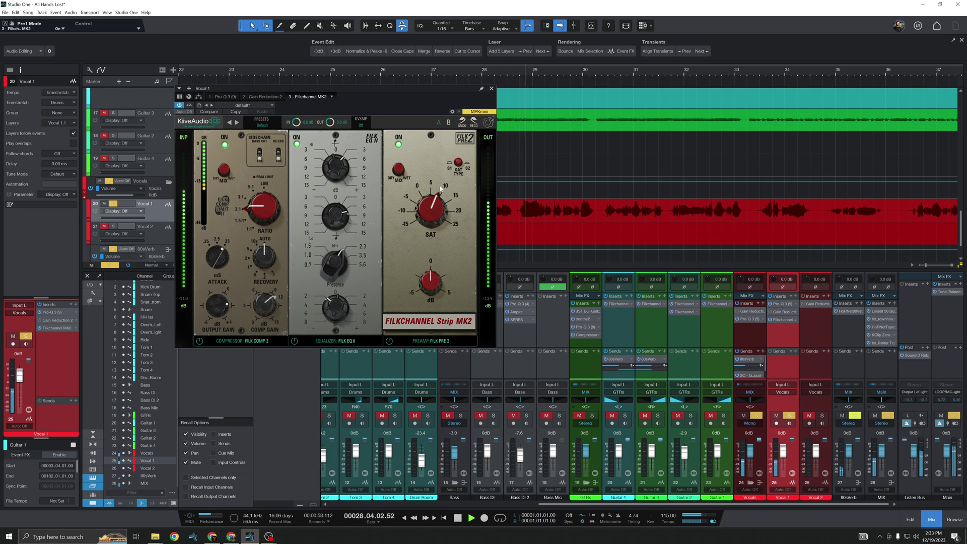
left_click(458, 162)
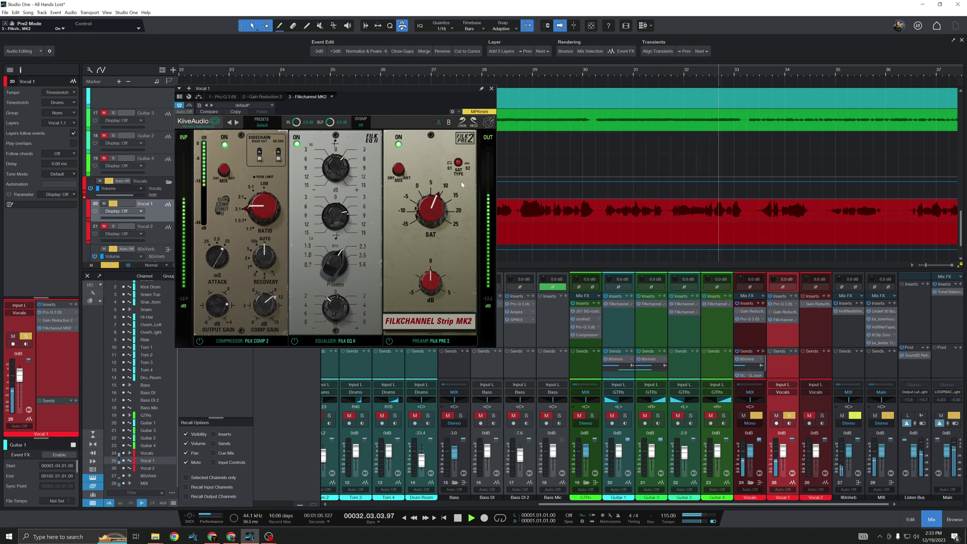
- Play the mix and compare it with the Guitar 1, Guitar 3 and Vocal 1 Filkchannels bypassed and active
key("space")
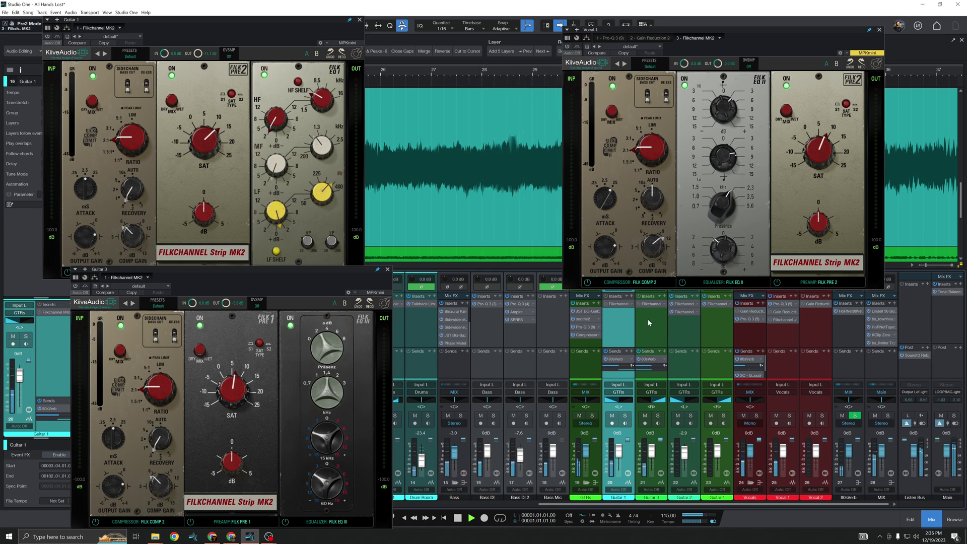
left_click(652, 319)
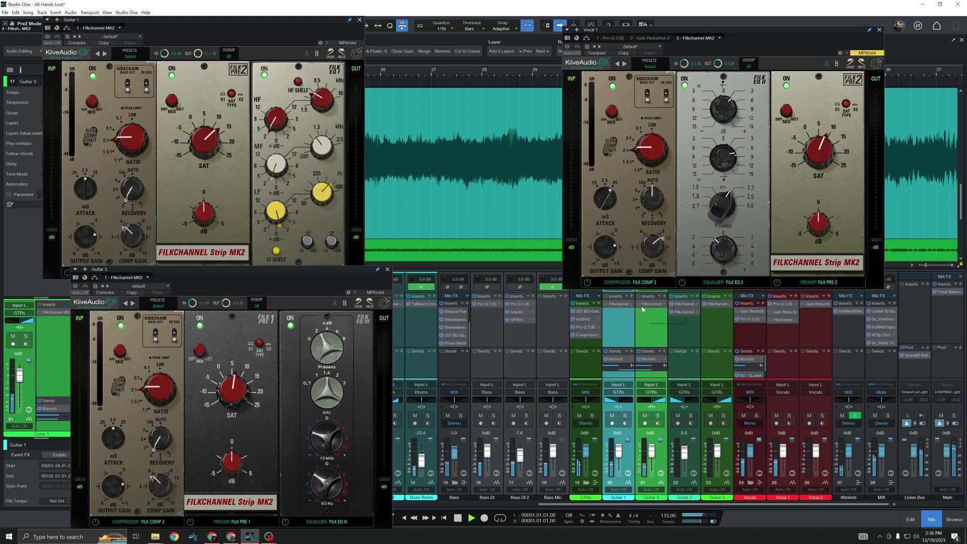
key("space")
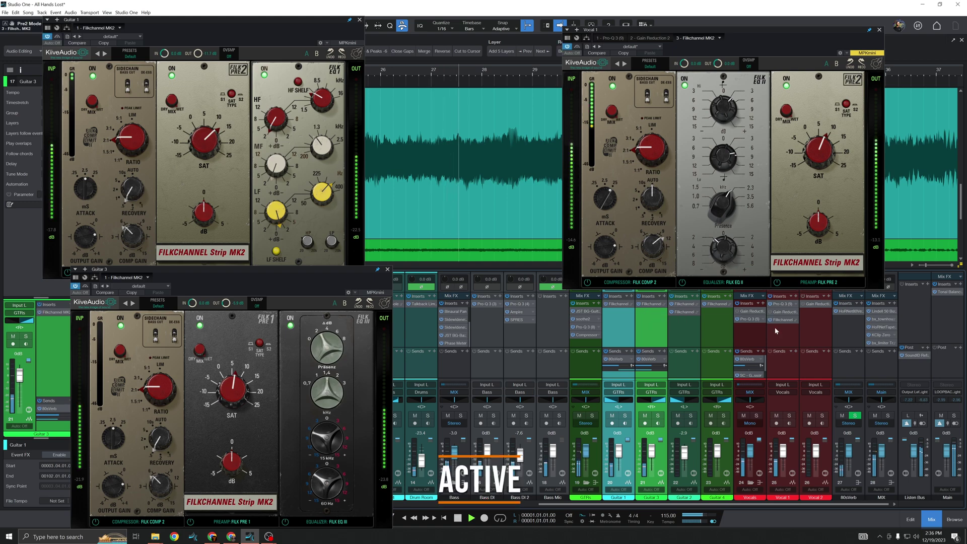